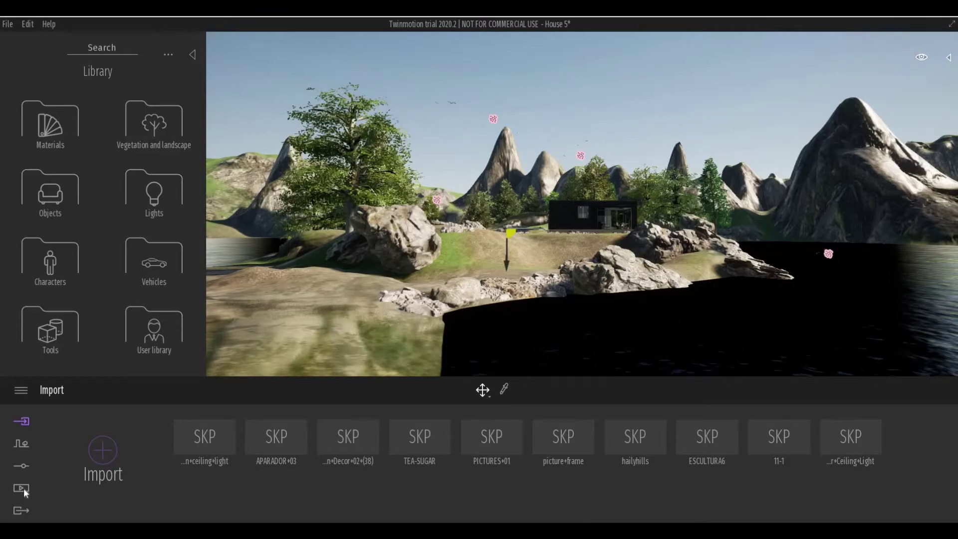
Create Video4 with a first keyframe, Part01, then move the camera forward and tilt it slightly up
click(22, 488)
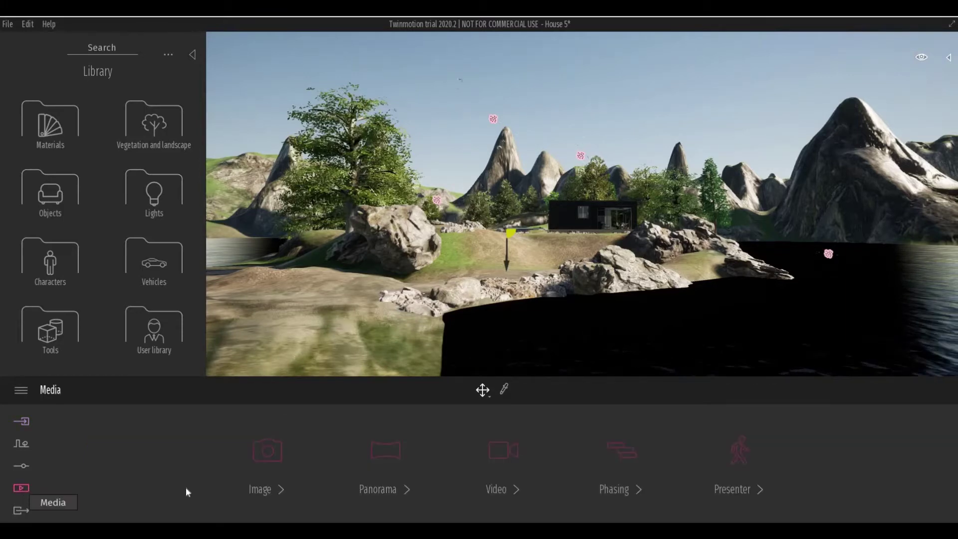
click(495, 490)
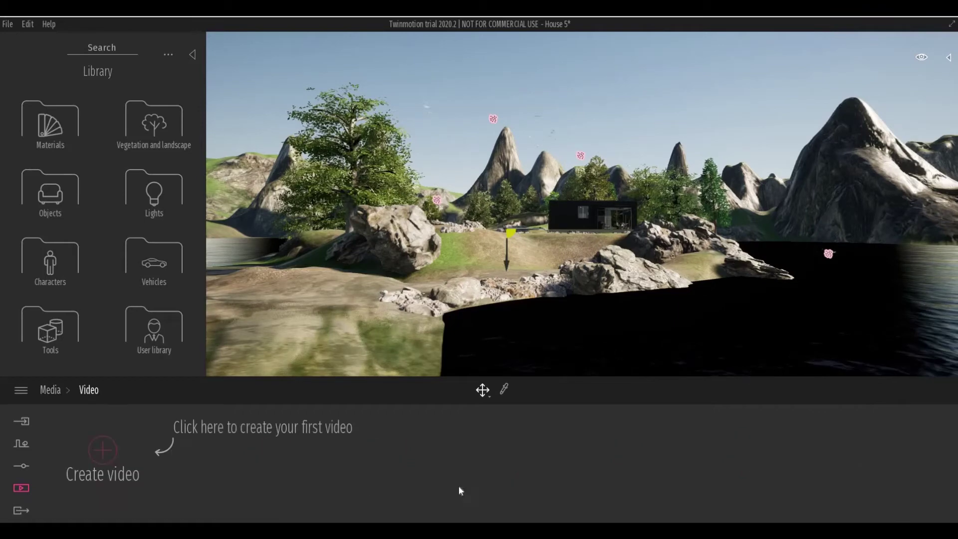
click(101, 444)
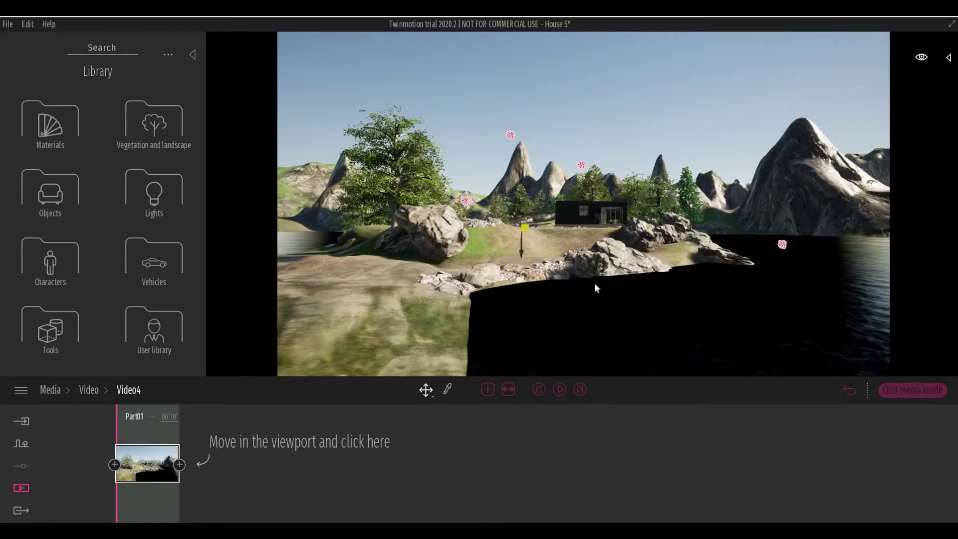
key(Up)
key(Up)
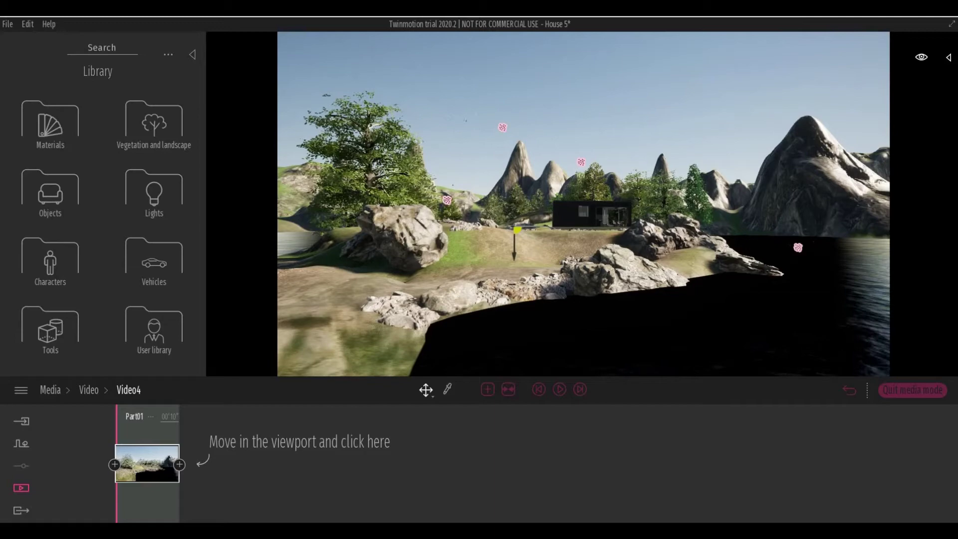
drag(596, 308, 509, 340)
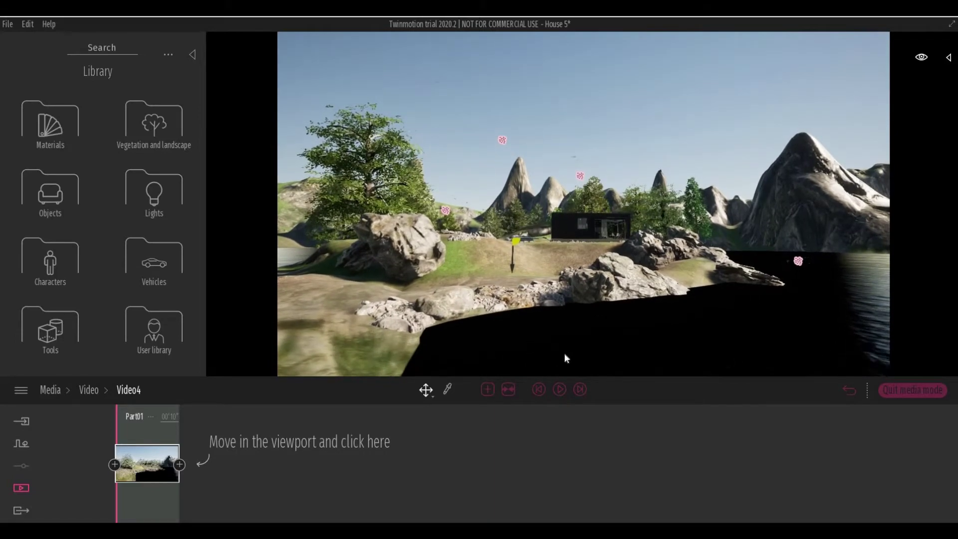
Set the keyframe's time of day to 08:08 and rotate the north offset so sunlight hits the house
click(170, 490)
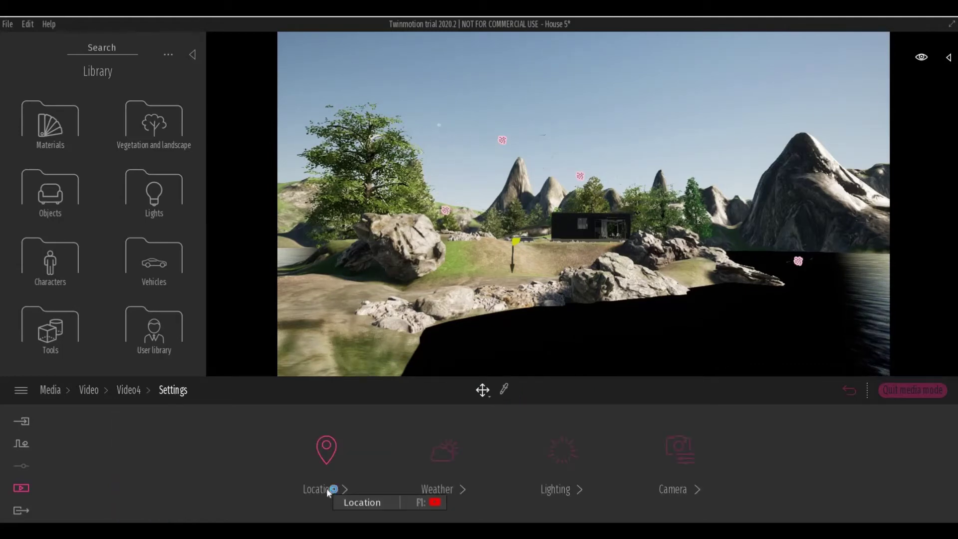
click(327, 489)
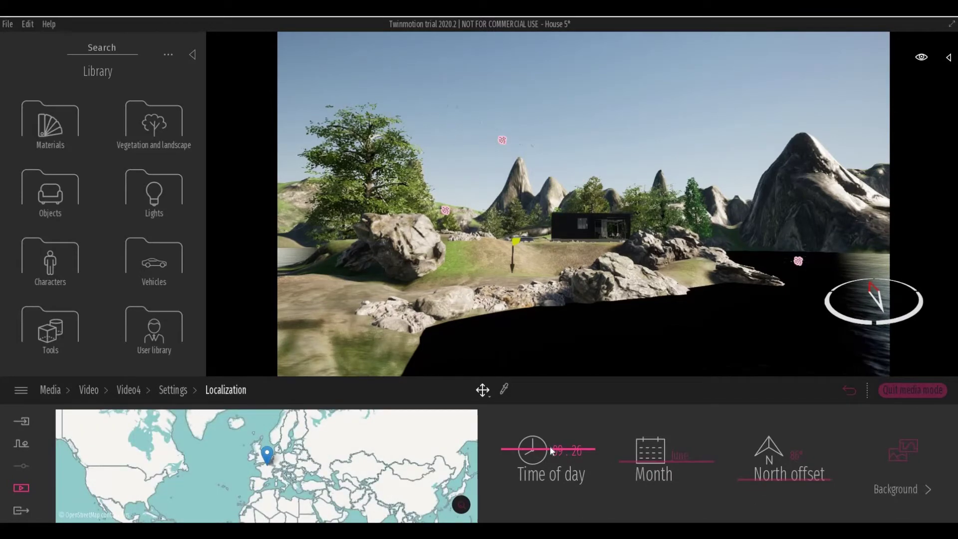
scroll(543, 443, down, 5)
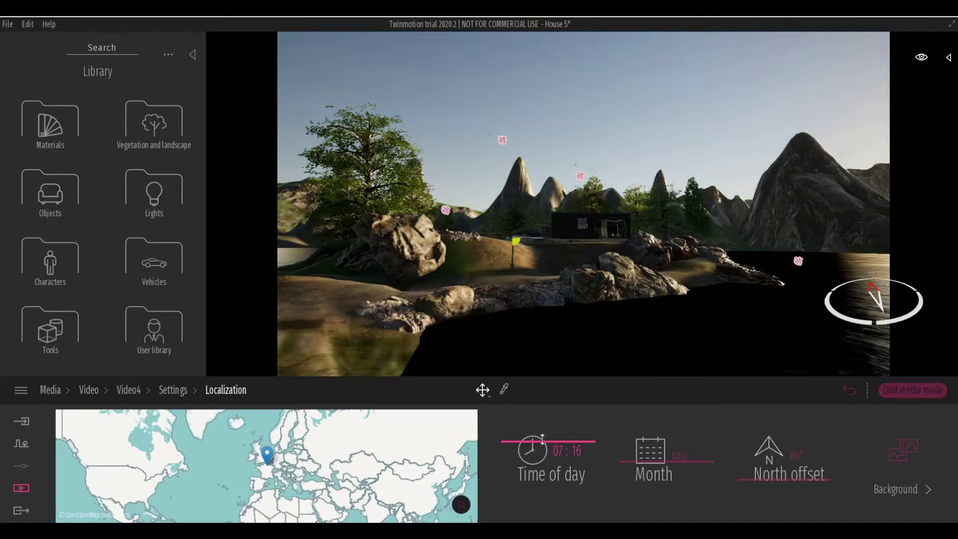
scroll(543, 443, up, 2)
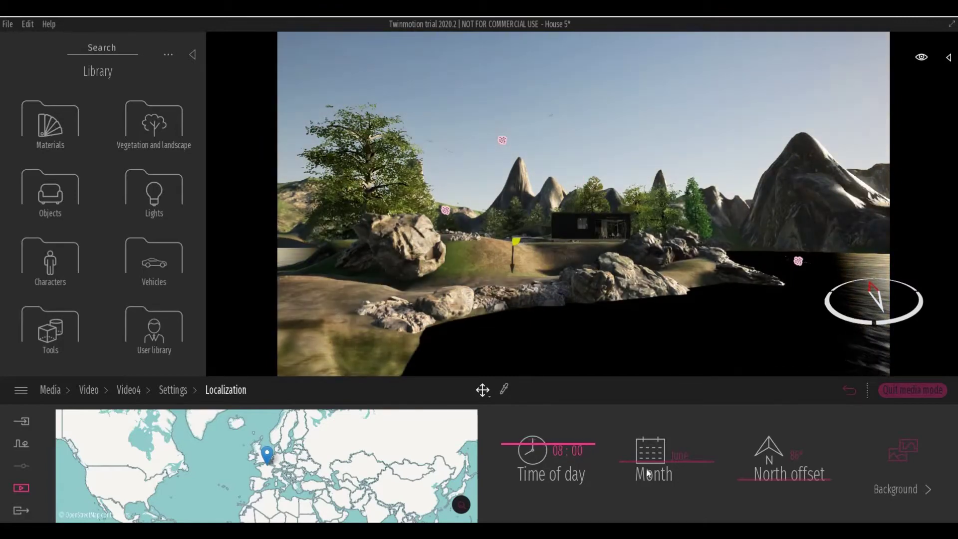
drag(757, 480, 585, 480)
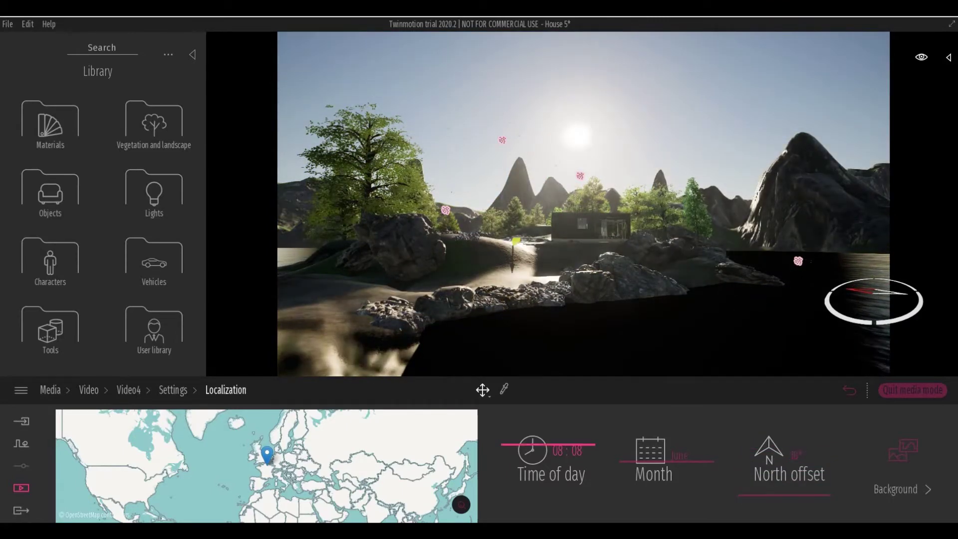
Re-capture Part01's first keyframe with the sunlit view and add a second keyframe
click(125, 391)
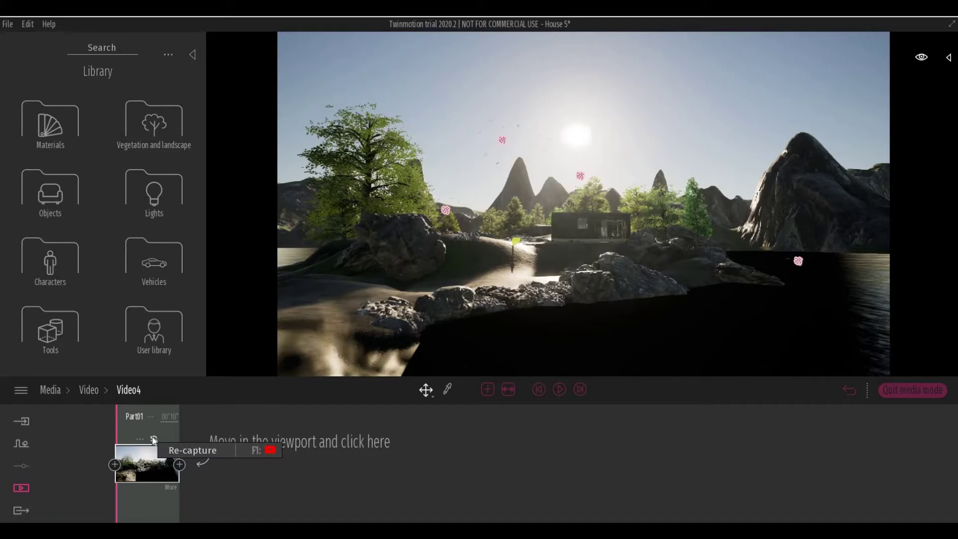
click(154, 439)
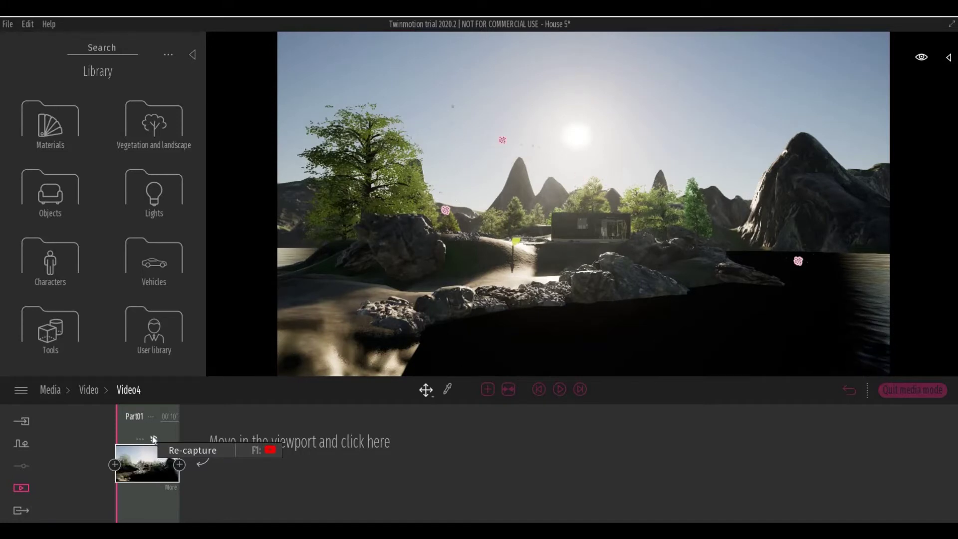
click(180, 465)
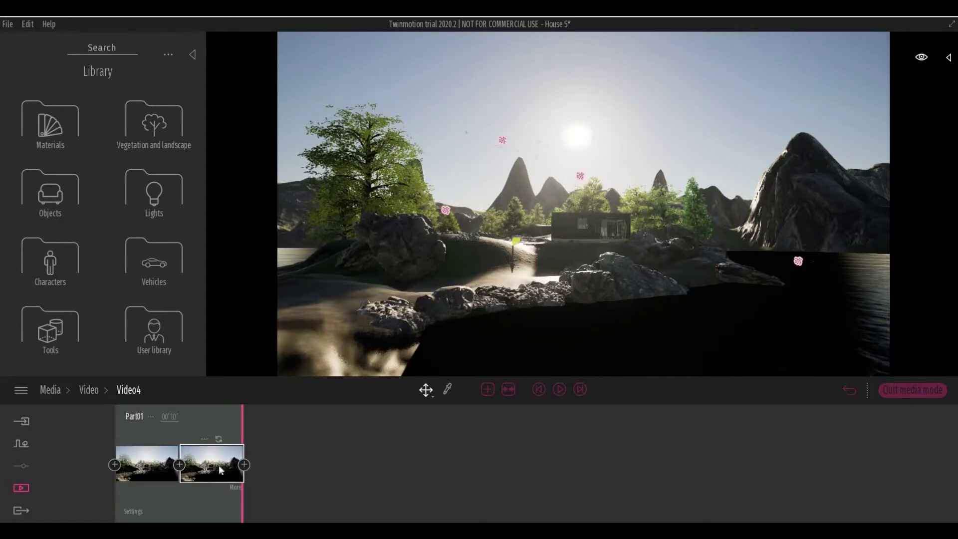
Set the second keyframe's time of day to 08:43 for a higher sun, then return to the timeline
click(235, 489)
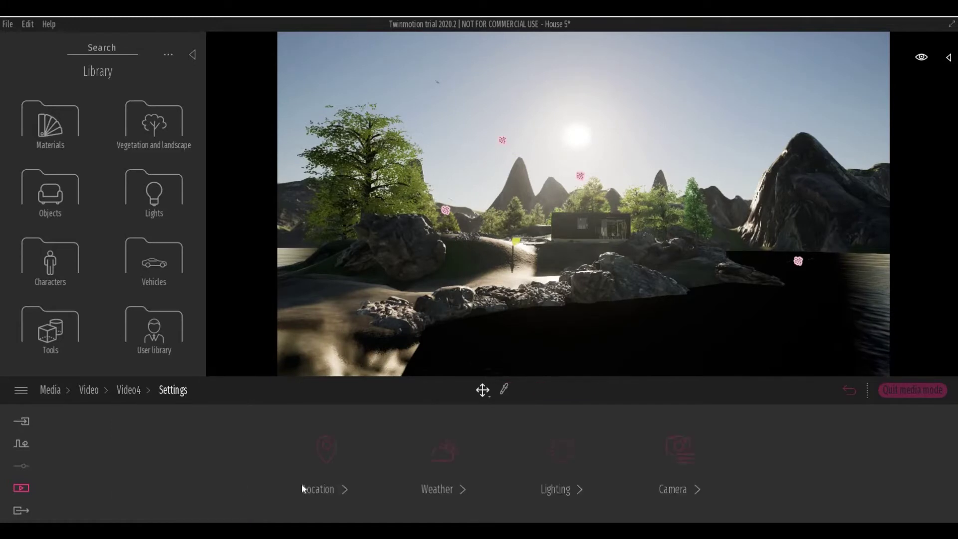
click(325, 489)
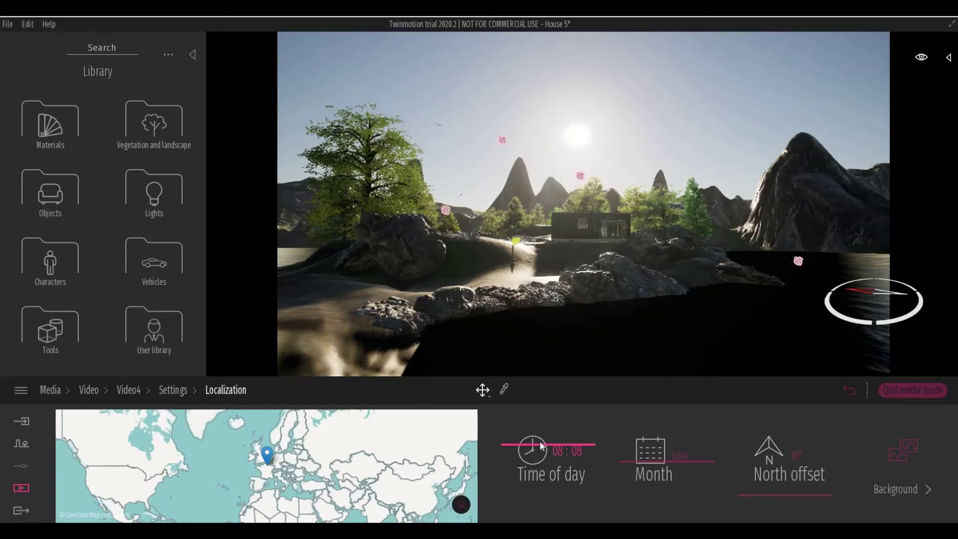
drag(542, 446, 538, 452)
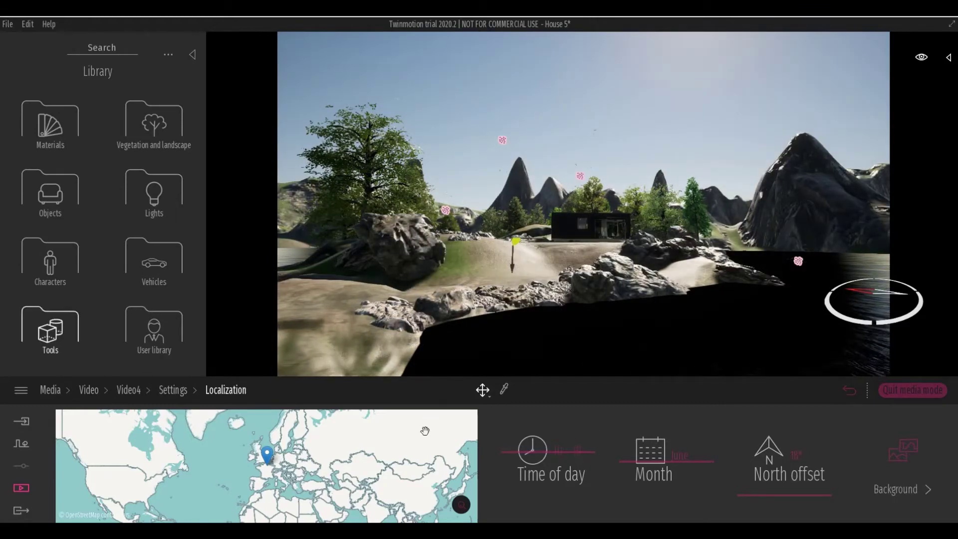
click(129, 390)
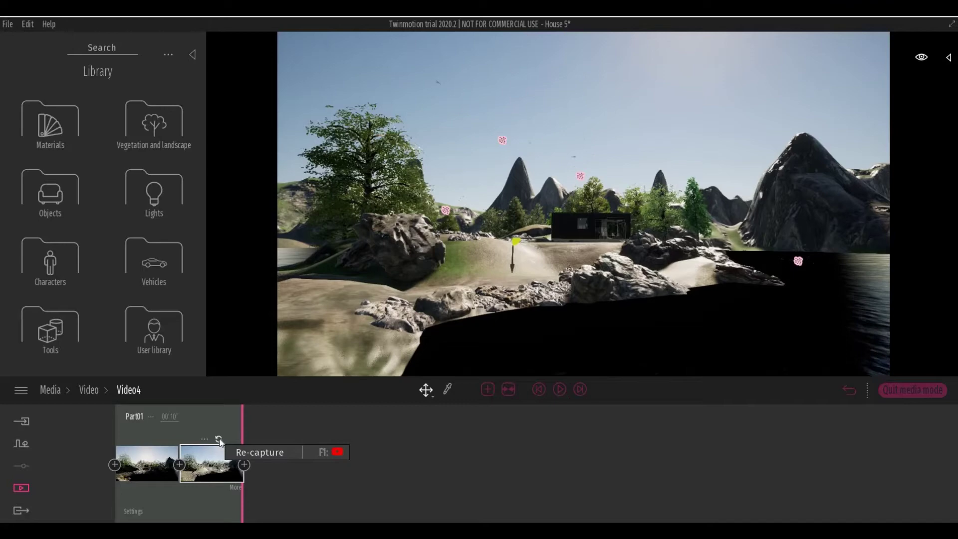
click(560, 389)
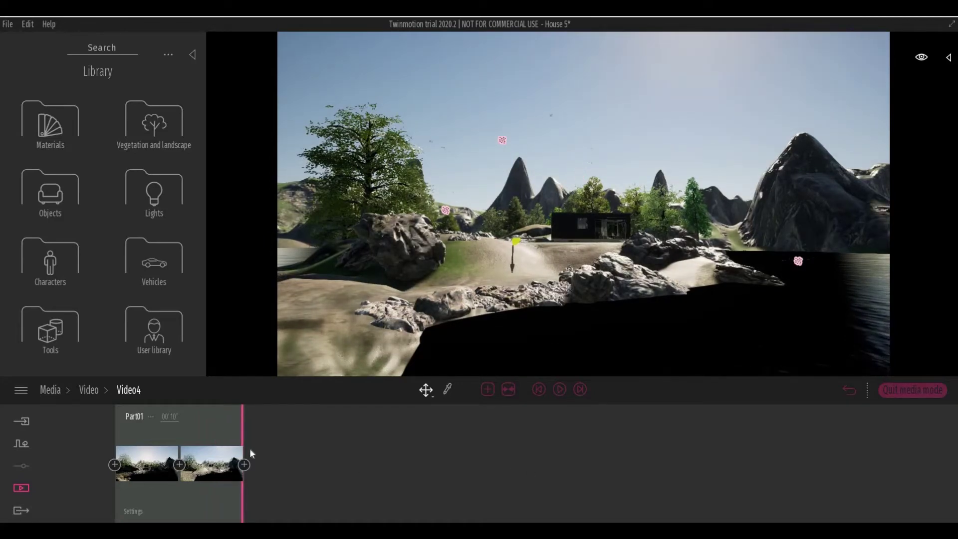
Add Part02 and capture its end keyframe with the camera moved closer to the house
click(486, 394)
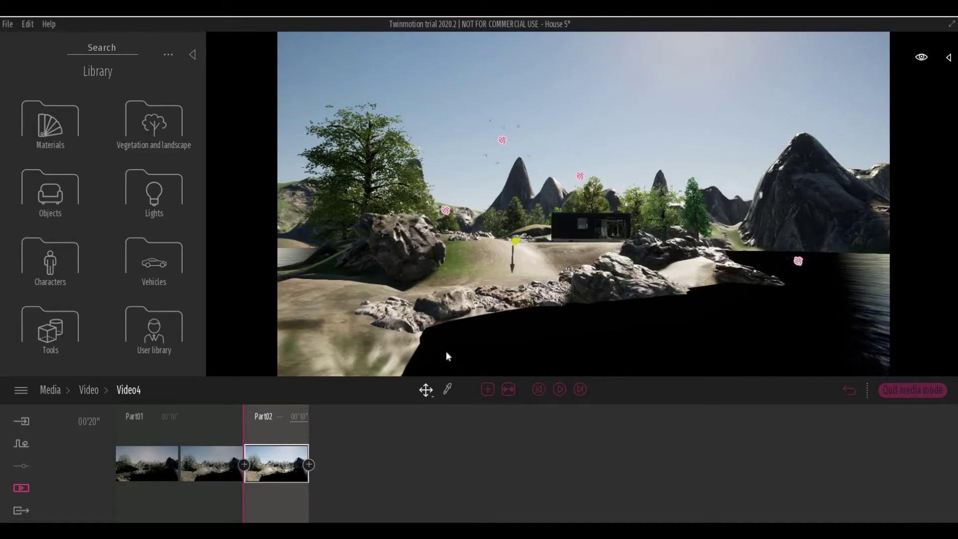
scroll(568, 288, up, 3)
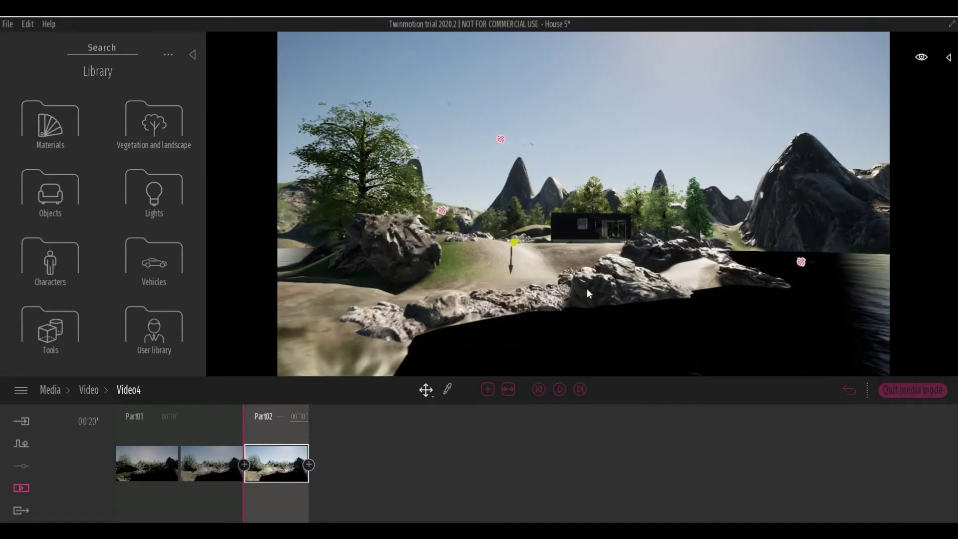
scroll(586, 288, up, 5)
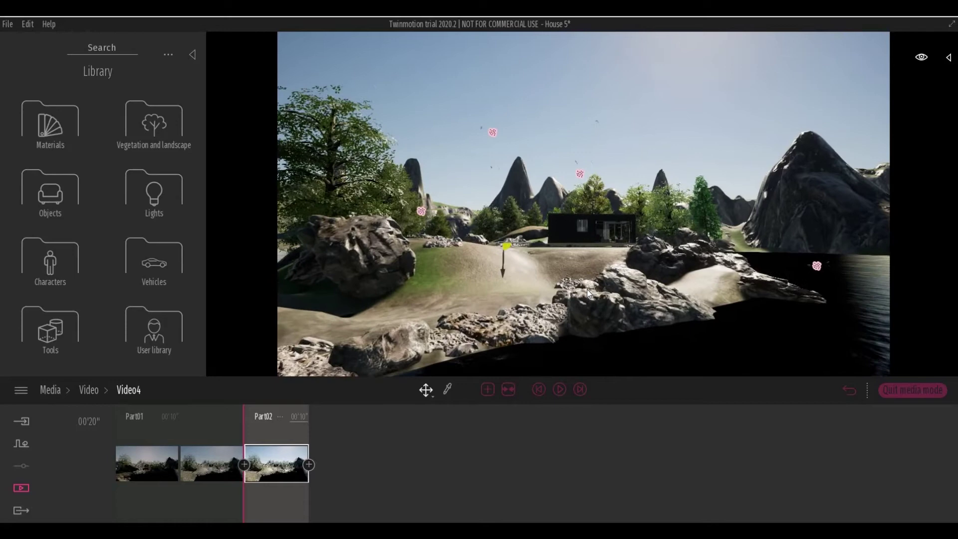
scroll(588, 294, up, 3)
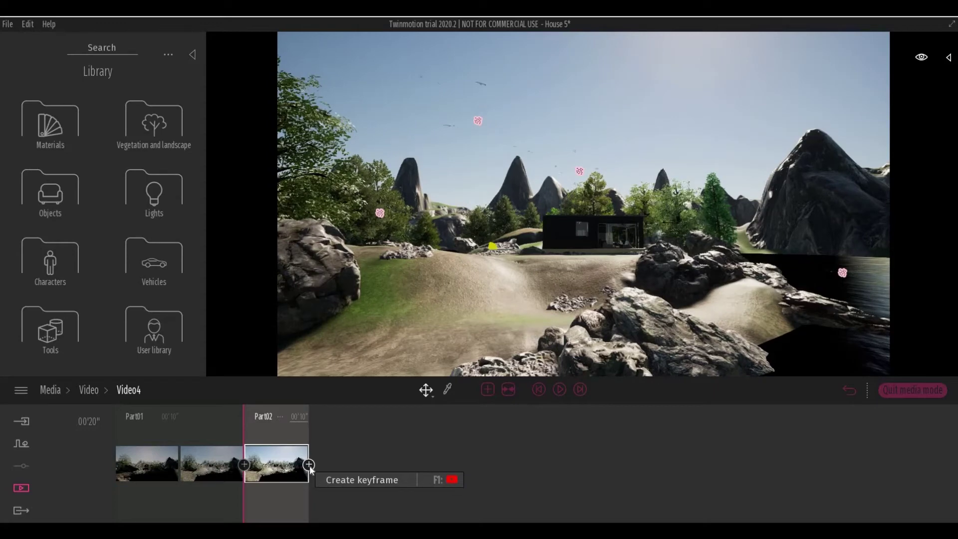
click(309, 464)
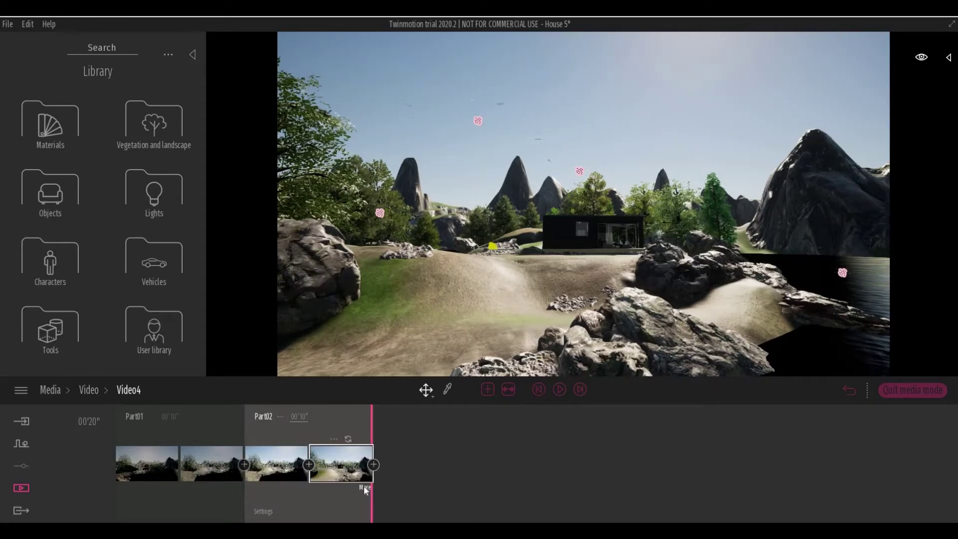
Make the end keyframe's sky cloudy and shift the season to autumn for yellow-leaved trees
click(365, 488)
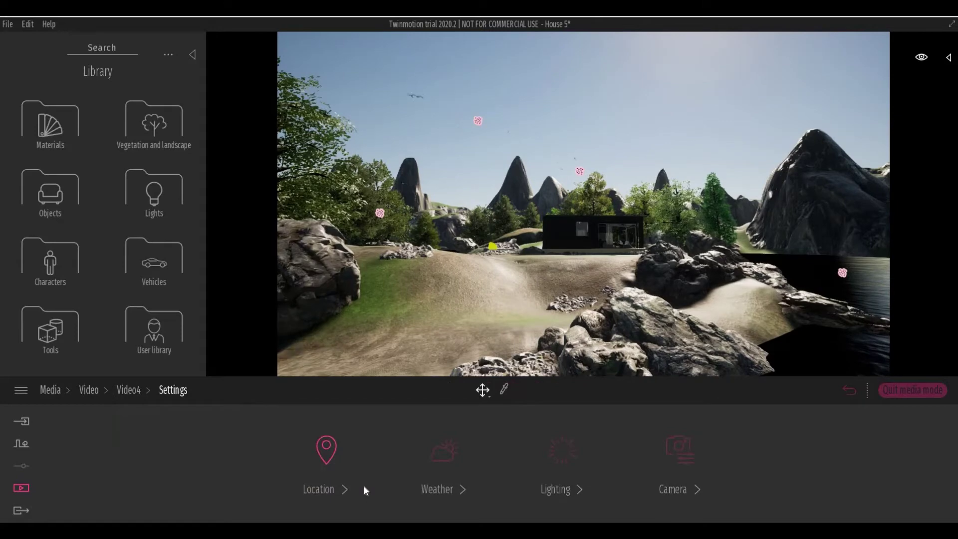
click(426, 491)
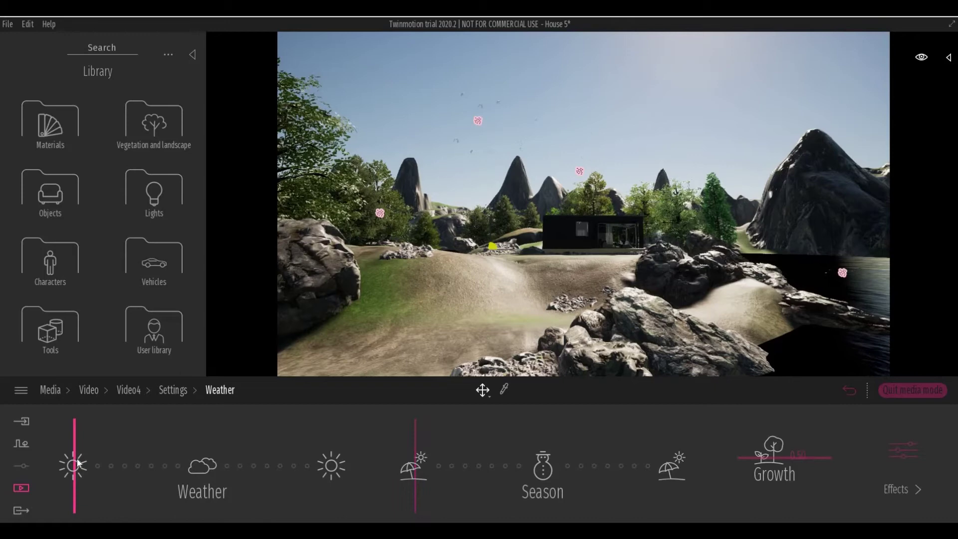
drag(75, 457, 124, 461)
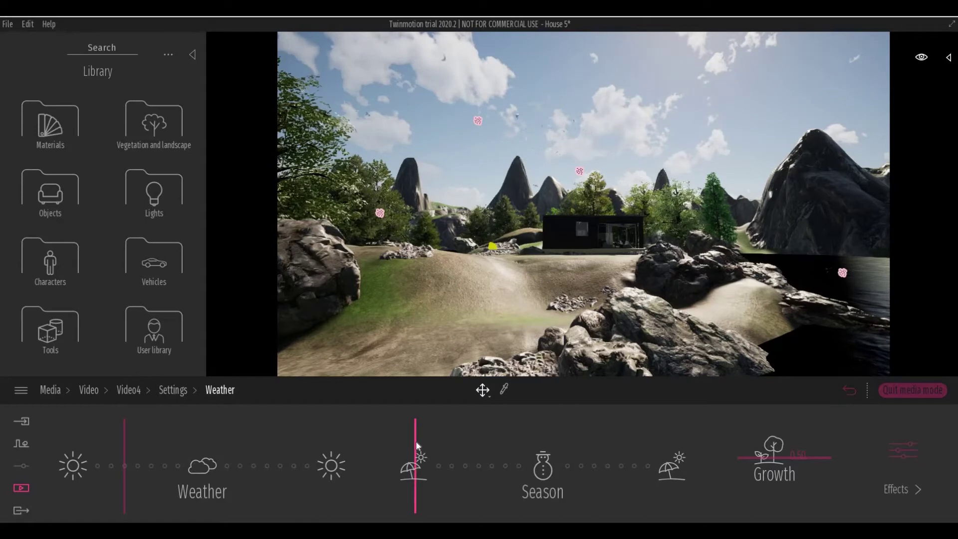
drag(416, 442, 472, 443)
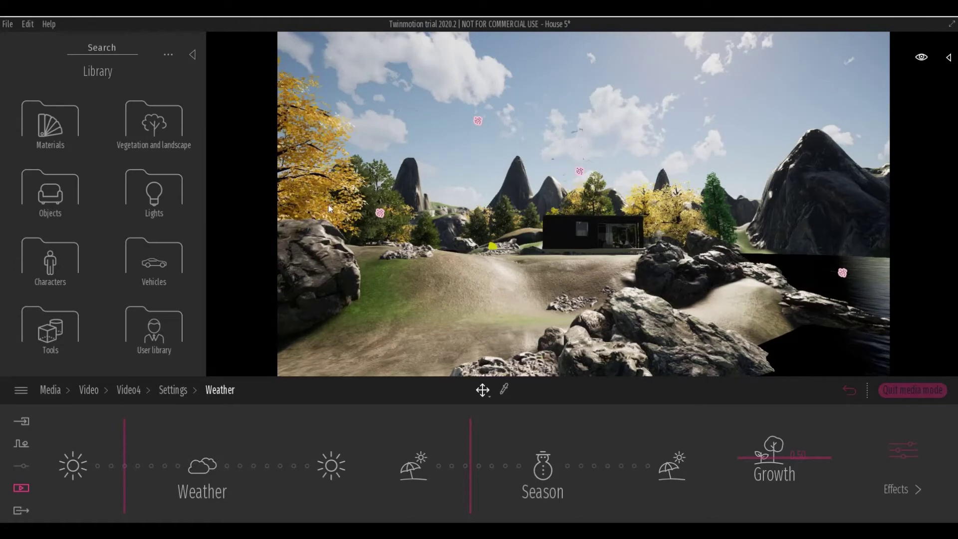
Return to the Video4 timeline and preview the full two-part video
click(128, 391)
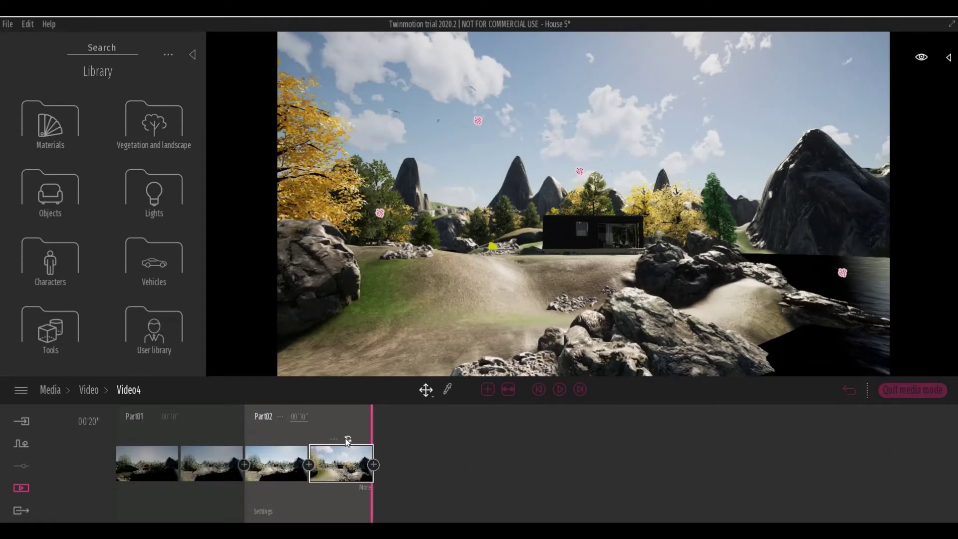
click(560, 389)
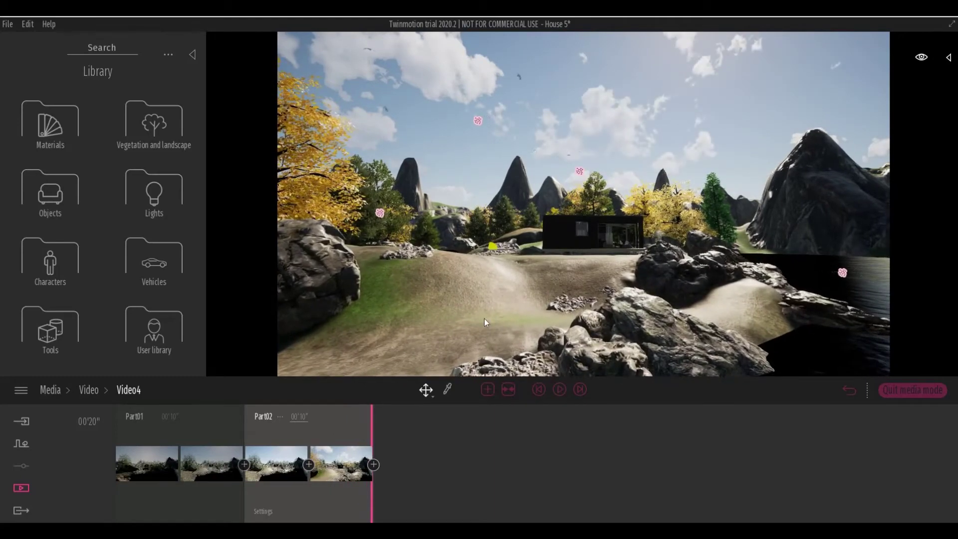
Reframe the camera on a wider island overview showing the house, golden trees and lake
key(Down)
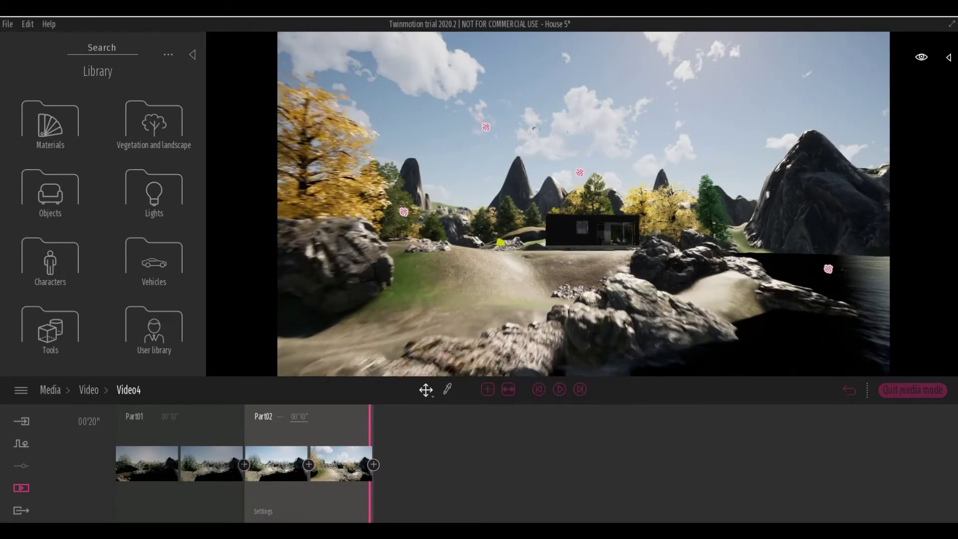
key(Up)
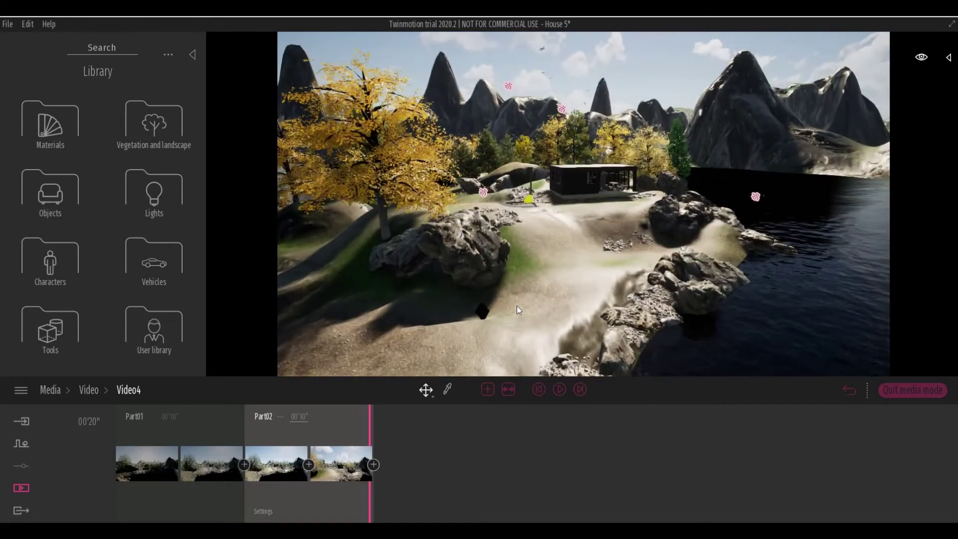
scroll(522, 307, up, 3)
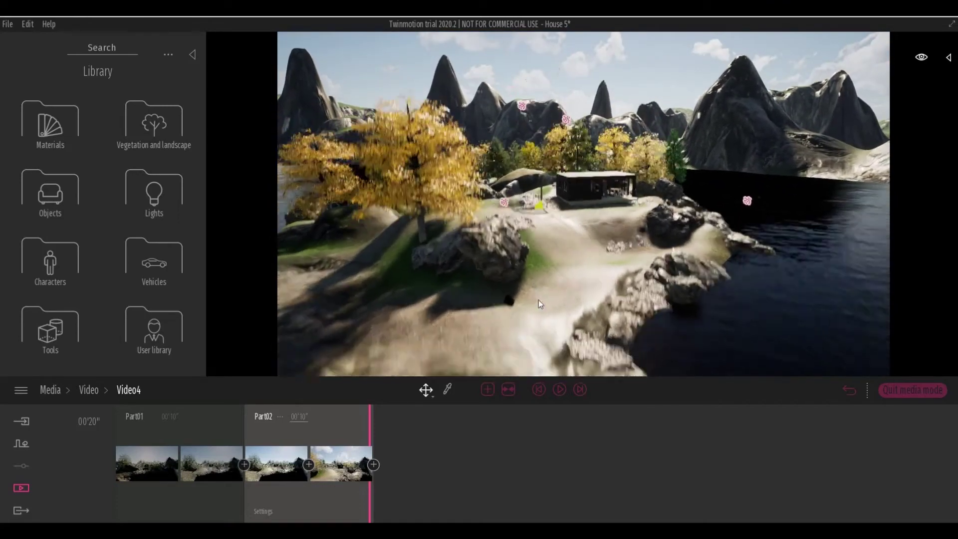
scroll(538, 305, down, 2)
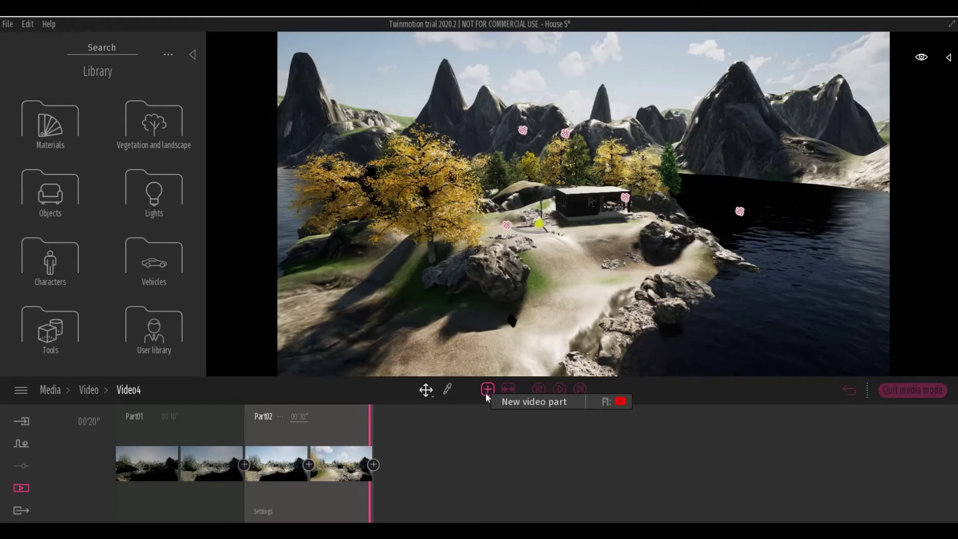
Add Part03 and set its opening shot to 08:43 in July with a rotated north offset
click(486, 391)
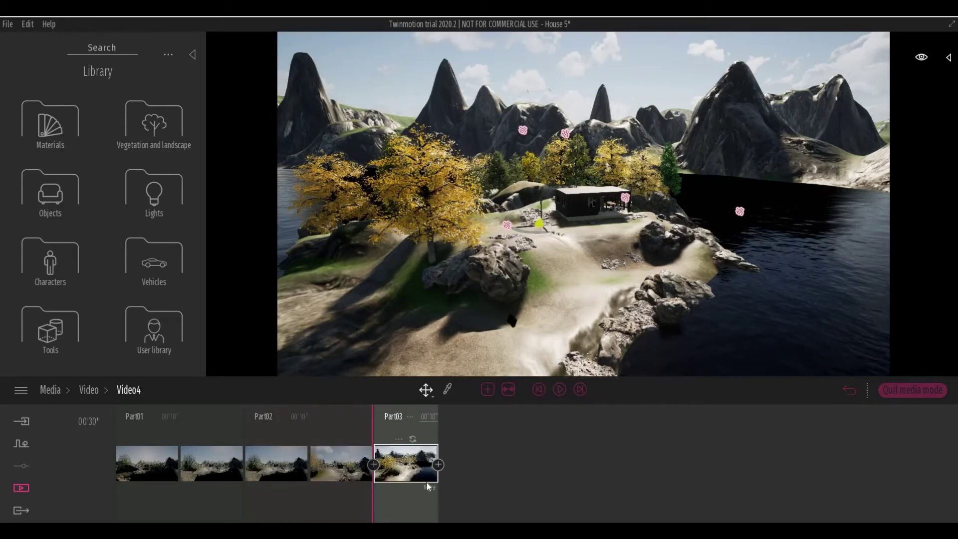
click(425, 474)
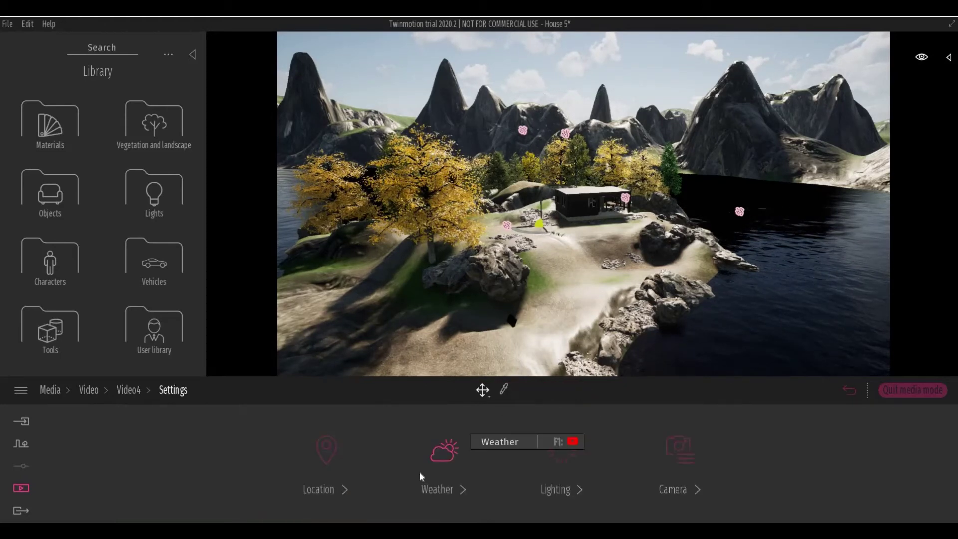
click(324, 491)
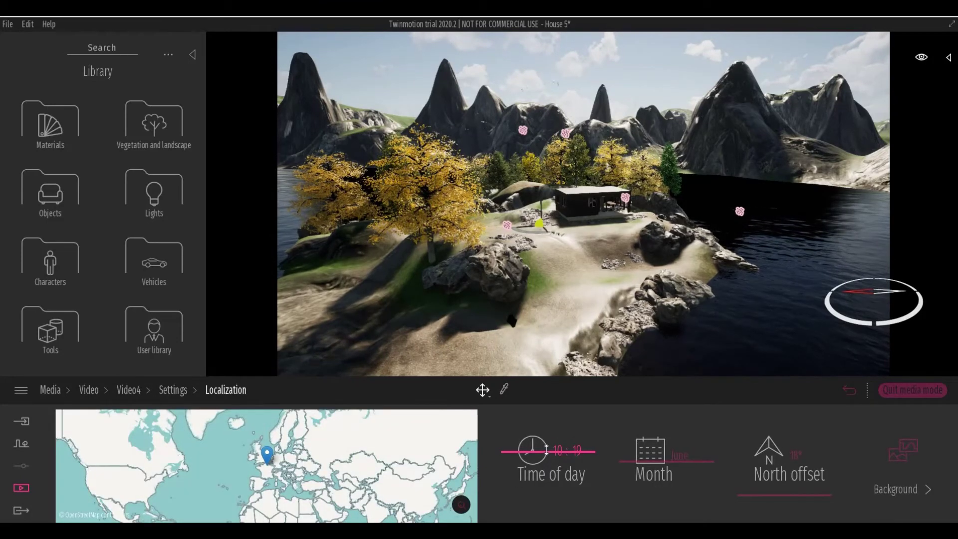
drag(546, 451, 549, 444)
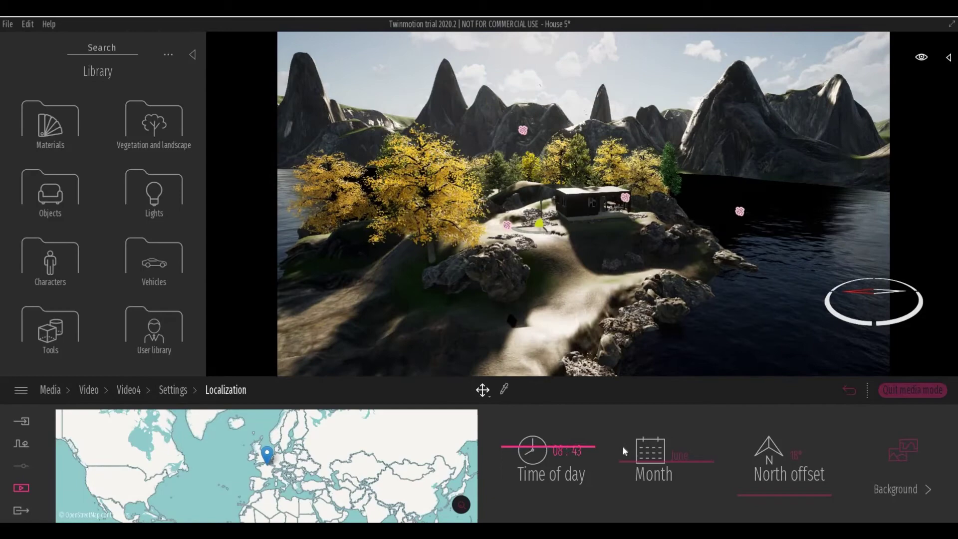
drag(767, 492, 769, 479)
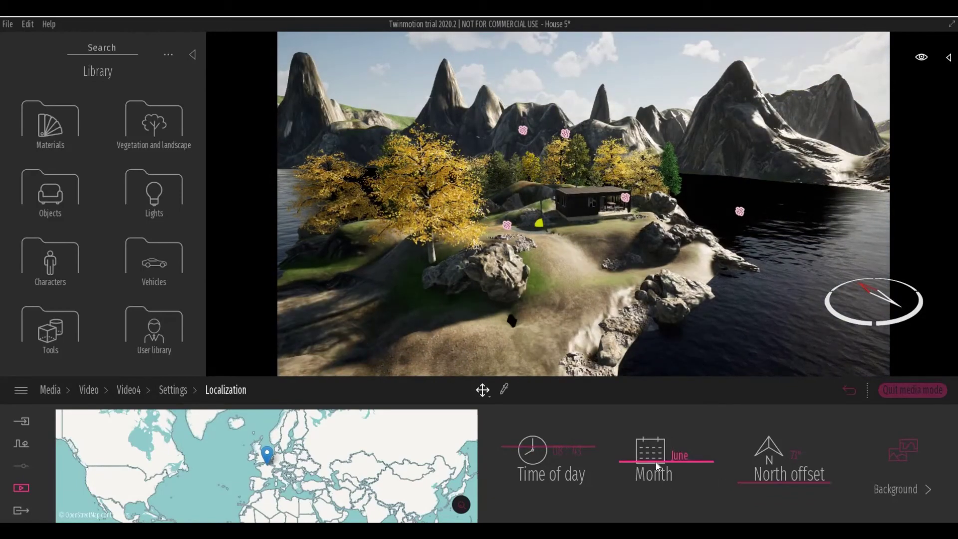
drag(656, 462, 656, 459)
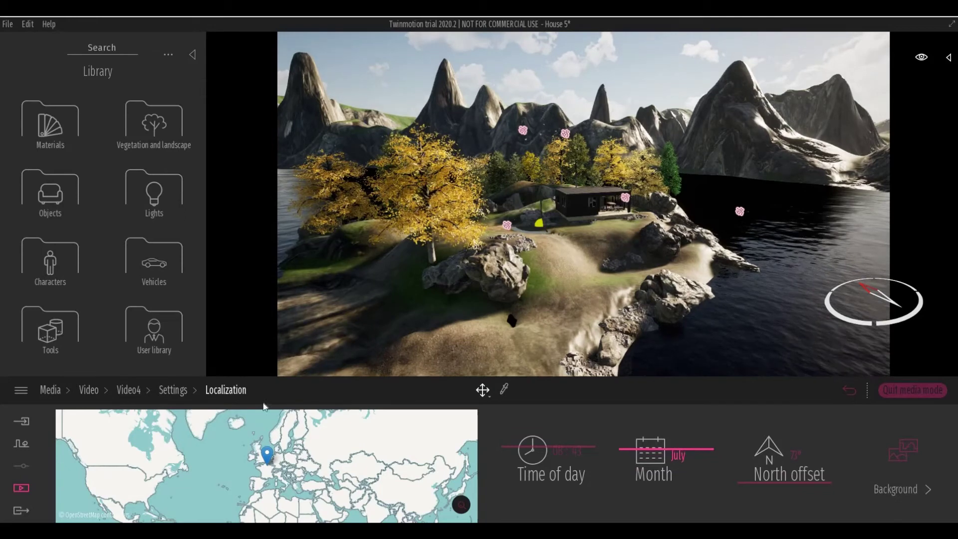
click(129, 389)
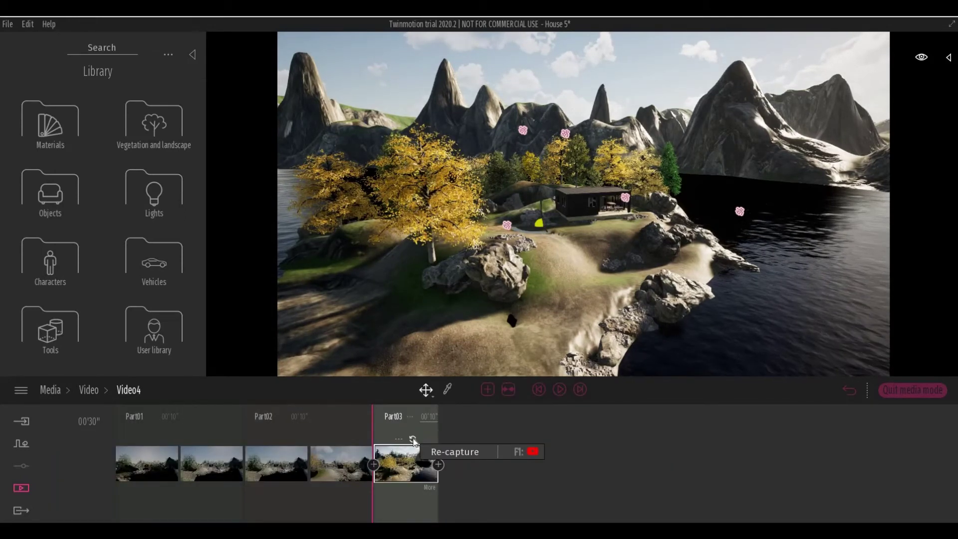
Give Part03's opening shot a summer season with green trees and sunny weather
click(427, 488)
click(434, 489)
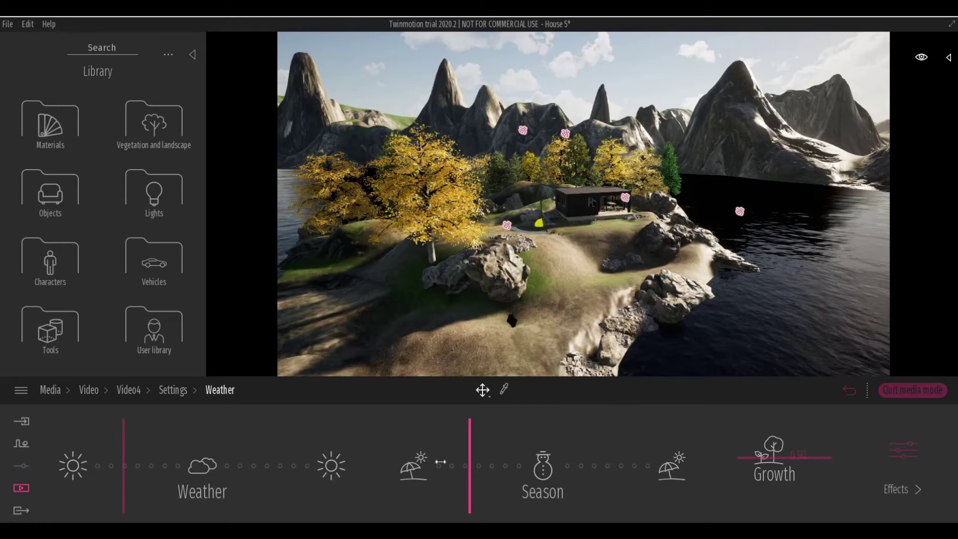
drag(469, 463, 414, 462)
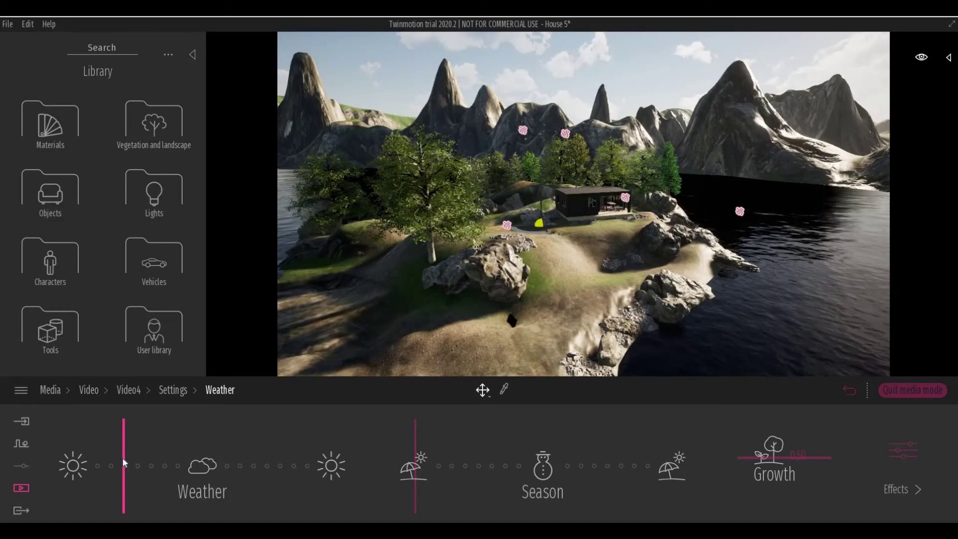
drag(128, 458, 219, 465)
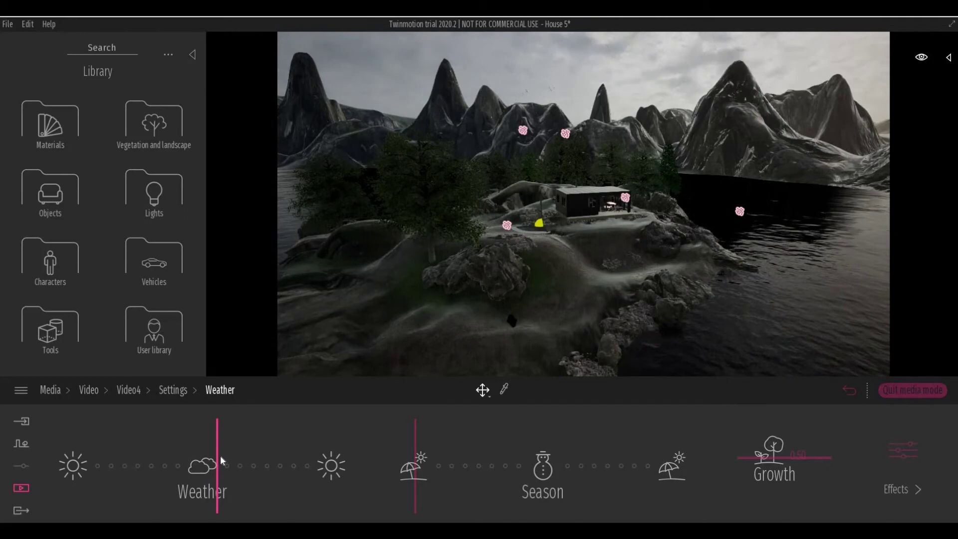
mouse_move(191, 454)
mouse_down()
mouse_move(100, 455)
mouse_move(125, 456)
mouse_up()
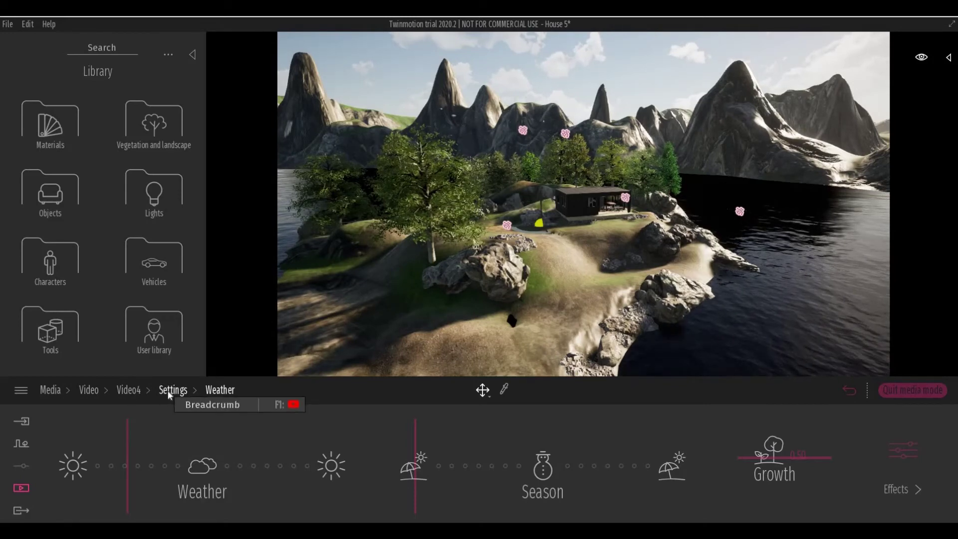
Zoom the camera closer to the house and add a second keyframe to Part03
click(125, 390)
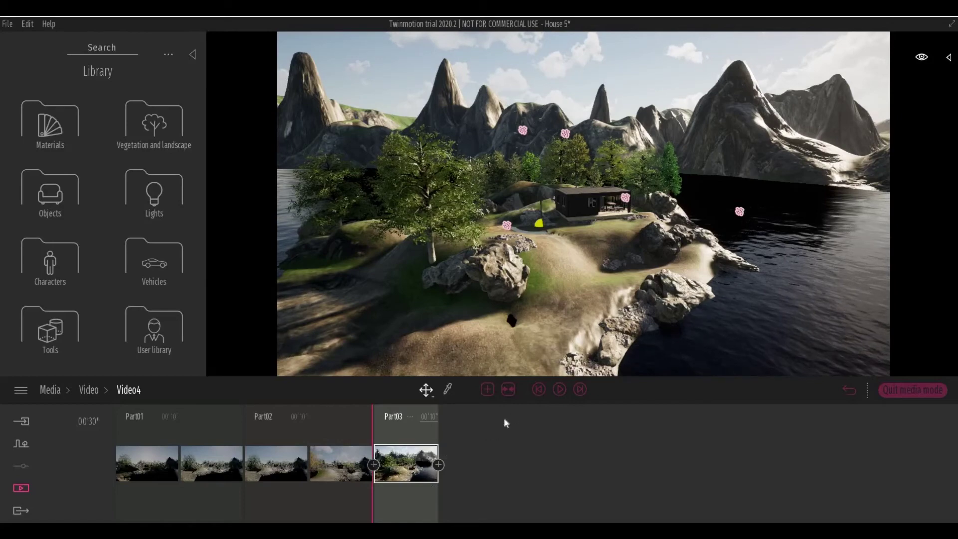
scroll(611, 326, up, 5)
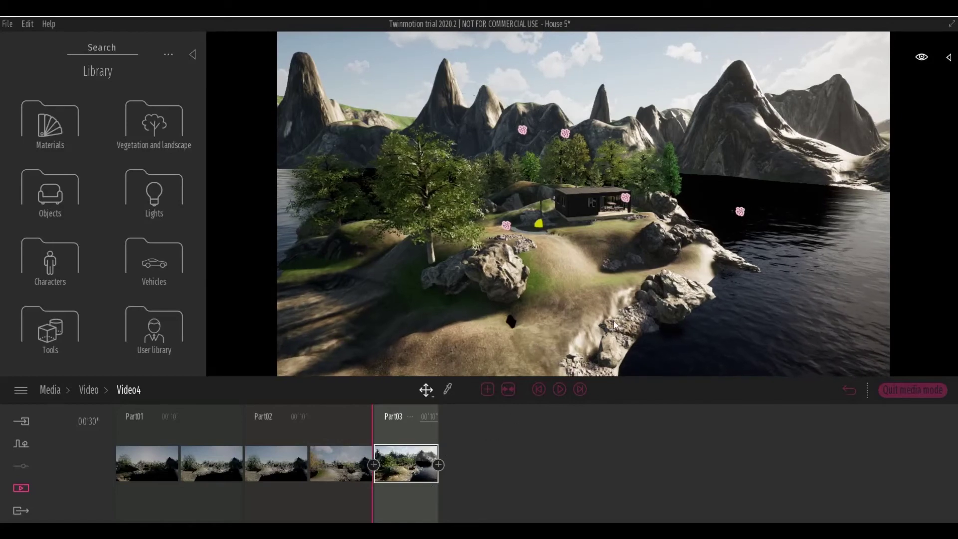
scroll(614, 320, up, 5)
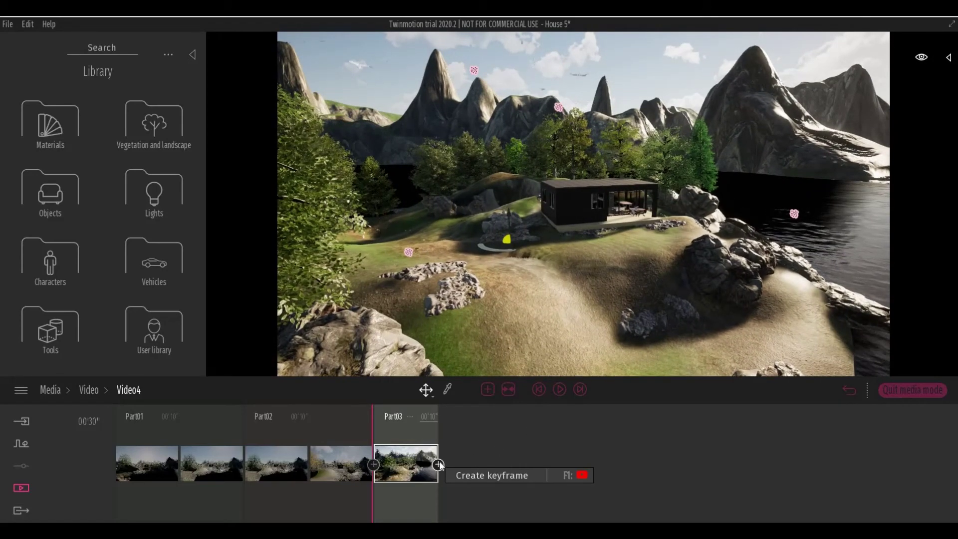
click(439, 465)
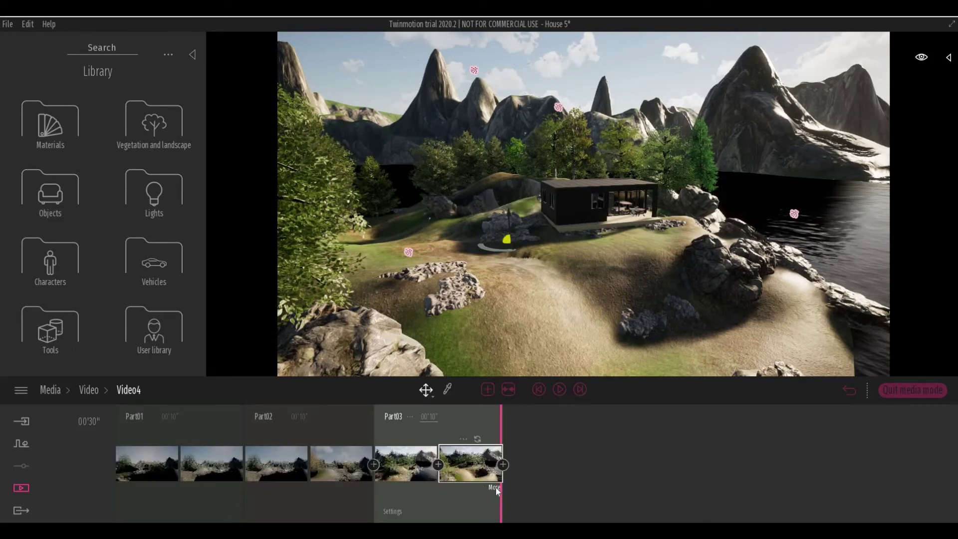
Make the closing keyframe's weather cloudy and shift its season toward autumn for yellow trees
click(495, 488)
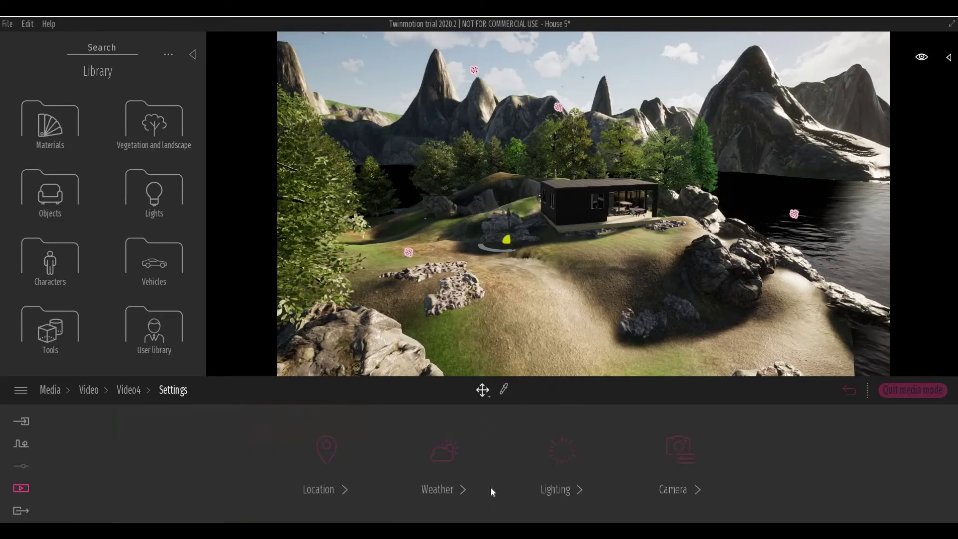
click(443, 492)
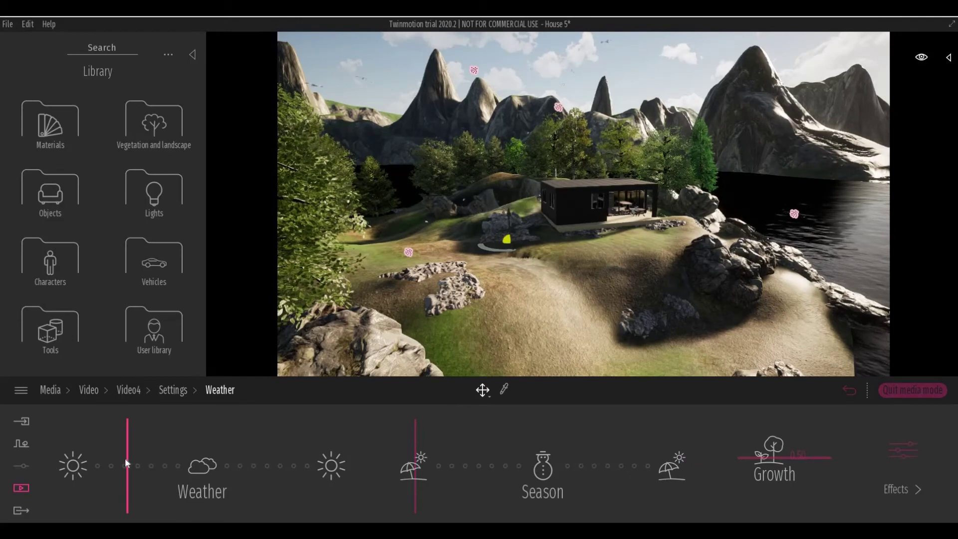
drag(128, 462, 182, 468)
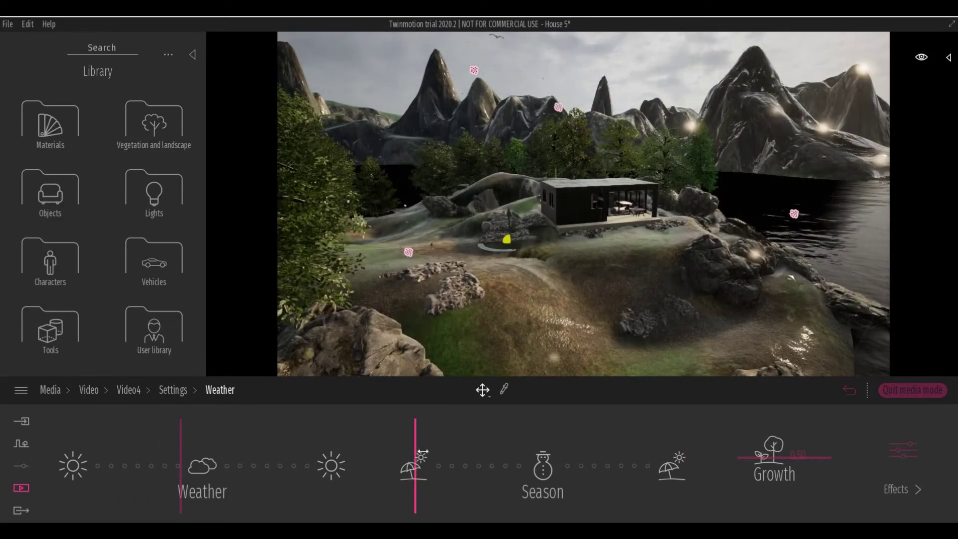
drag(414, 451, 488, 457)
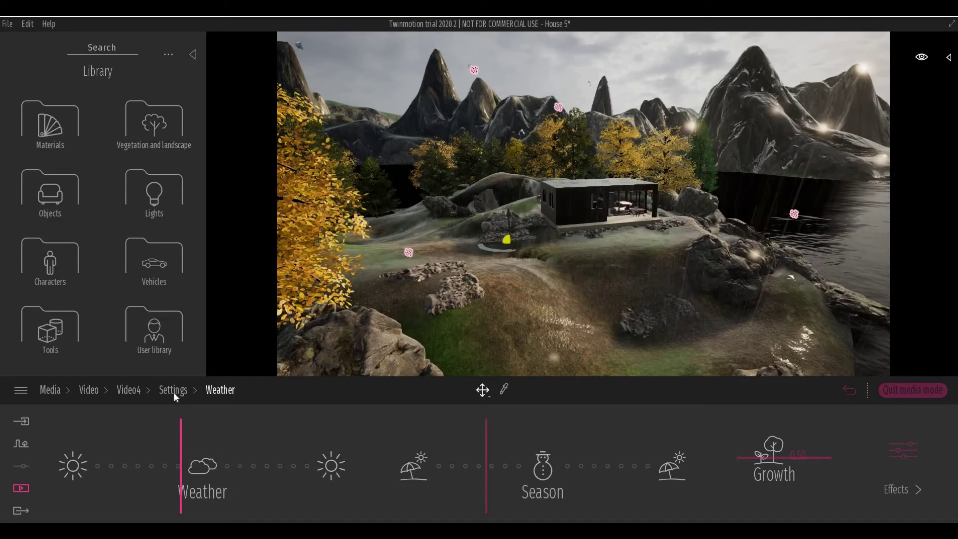
Move the closing keyframe's time of day later, to about 15:48, for brighter light
click(140, 395)
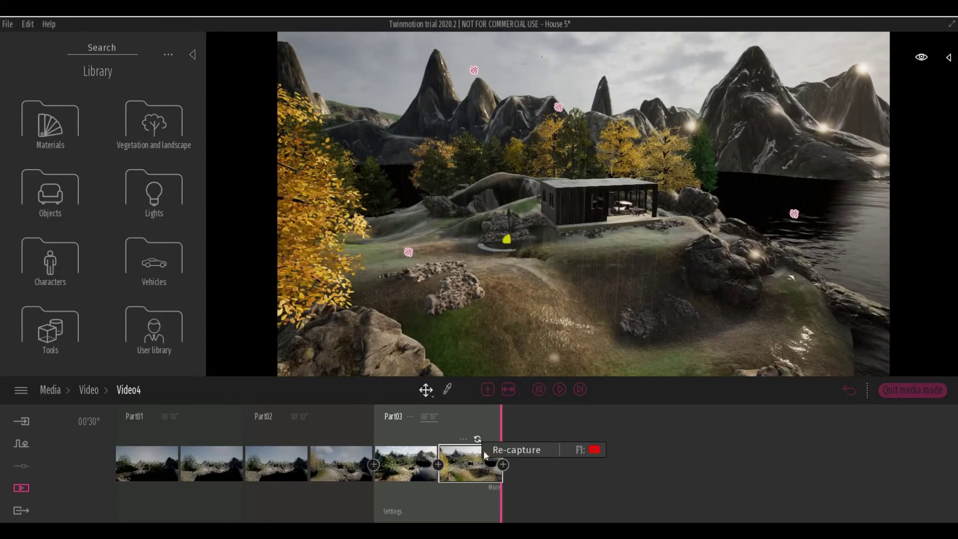
click(393, 510)
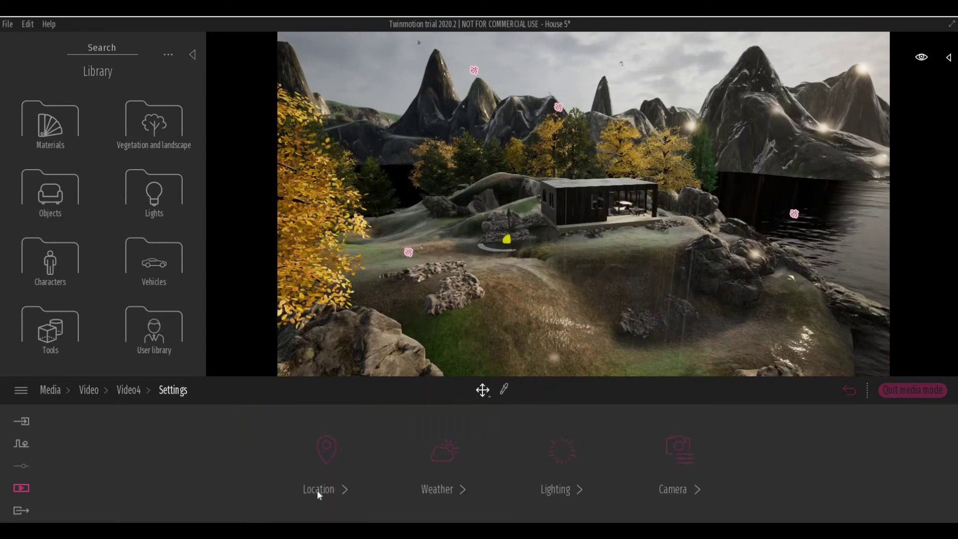
click(346, 490)
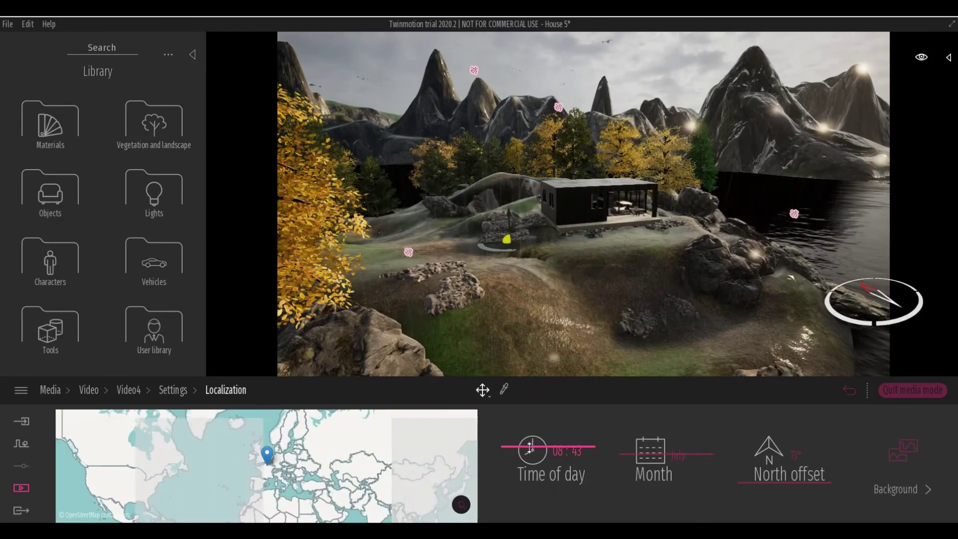
drag(530, 447, 531, 473)
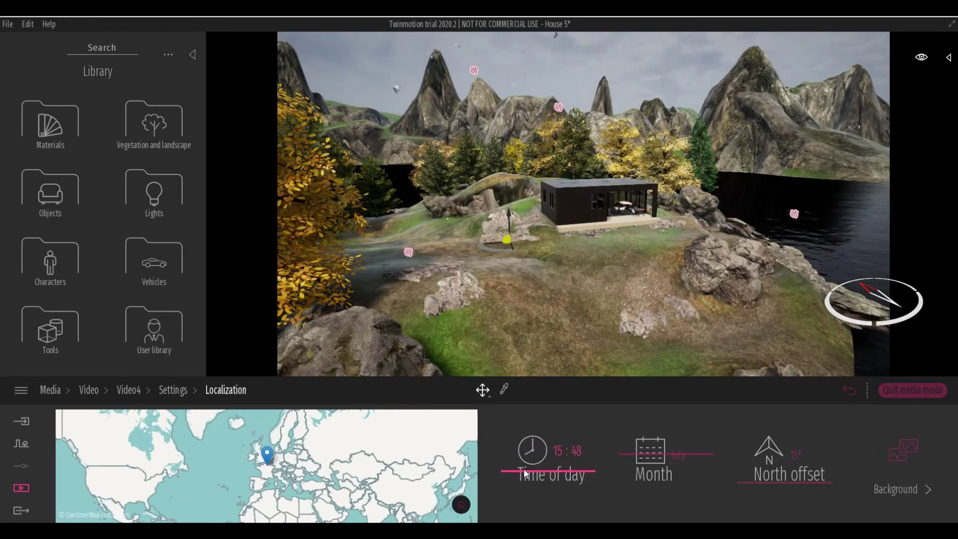
click(125, 390)
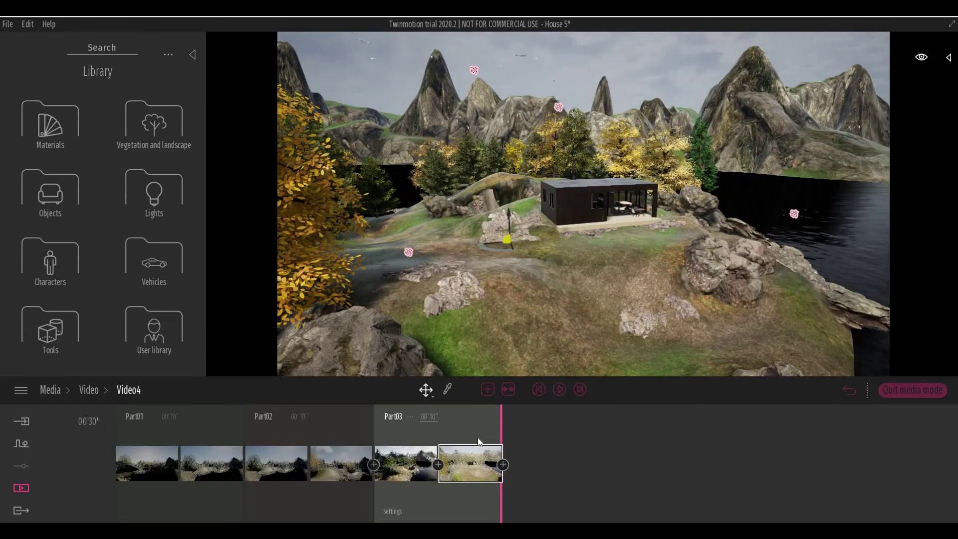
mouse_move(478, 438)
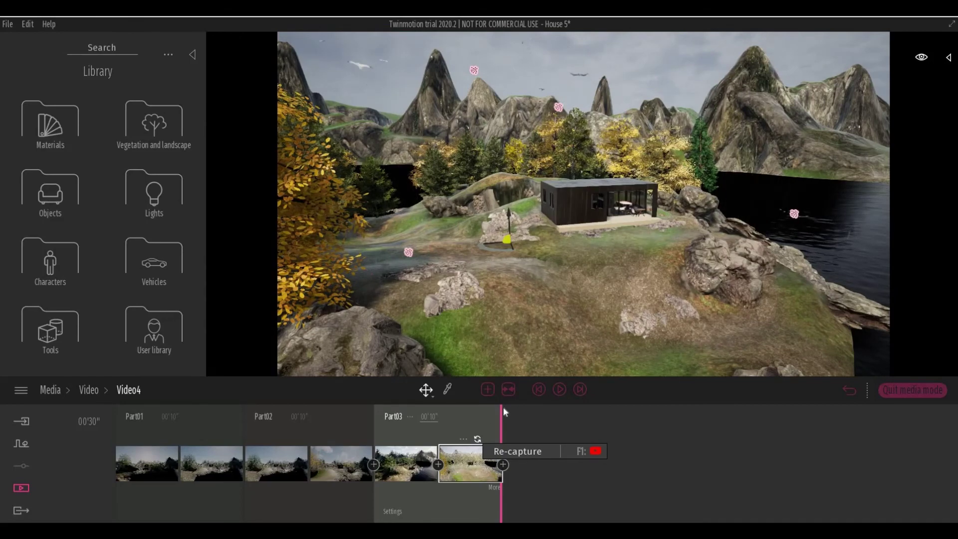
click(539, 390)
click(560, 391)
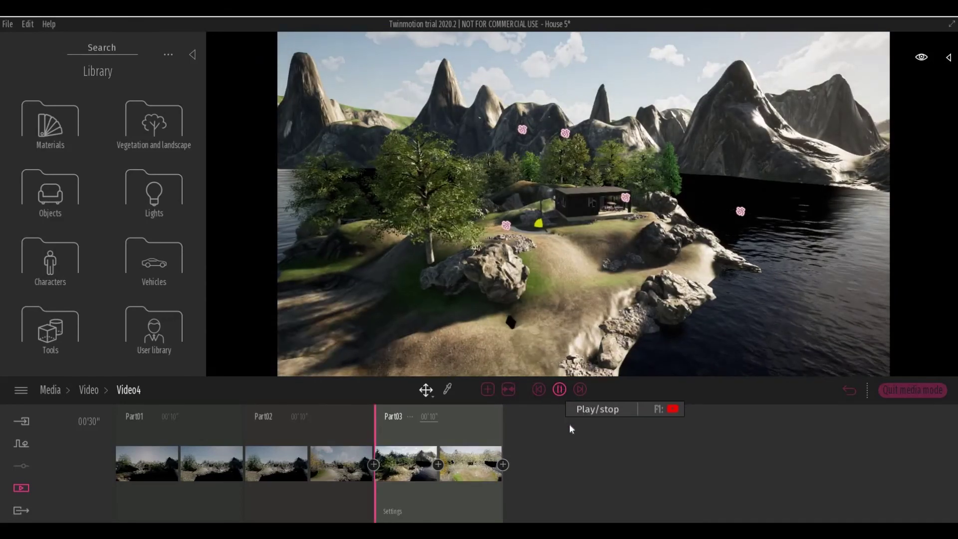